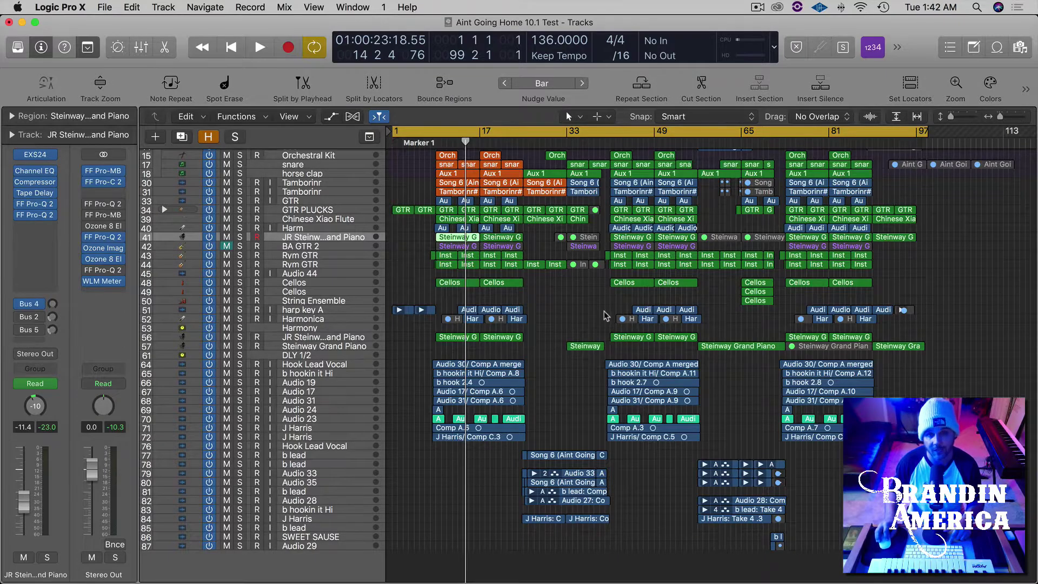
Step: Marquee-zoom onto the vocal regions, then deselect and zoom out to the whole arrangement
{"action": "scroll", "coordinate": [494, 185], "scroll_direction": "up", "scroll_amount": 5}
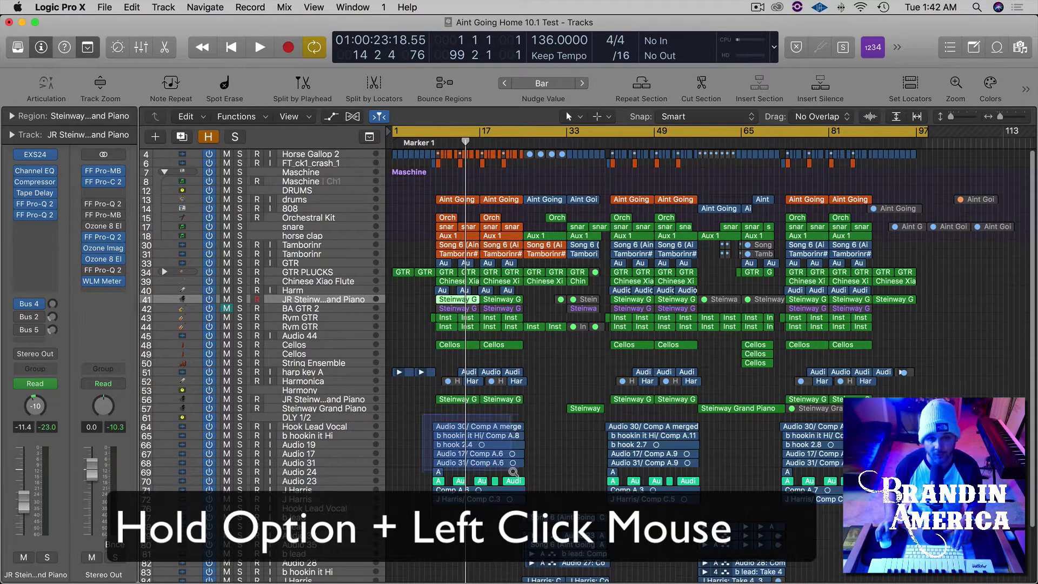
{"action": "left_click_drag", "start_coordinate": [513, 472], "coordinate": [536, 474]}
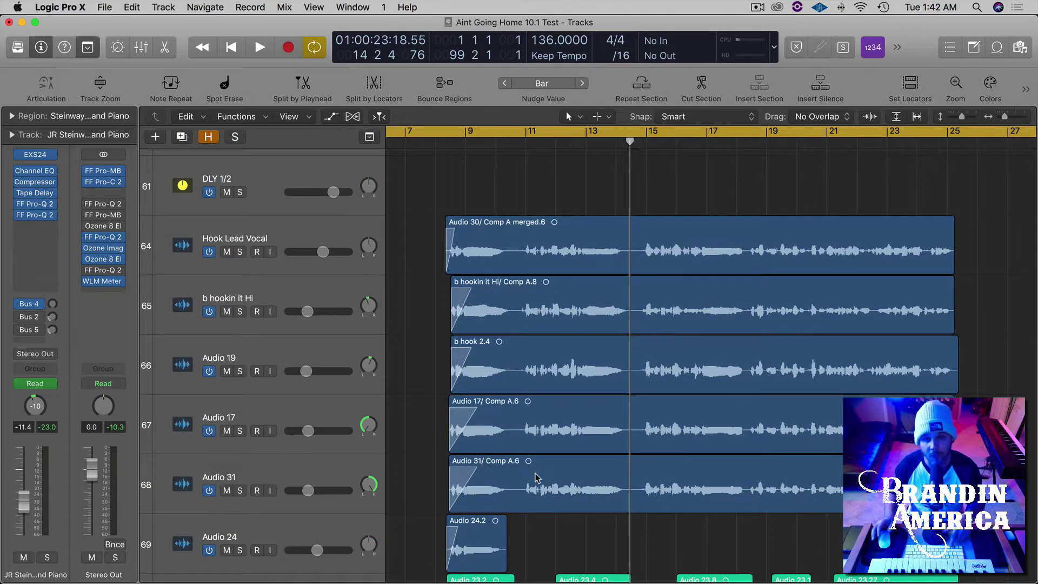
{"action": "left_click", "coordinate": [414, 220]}
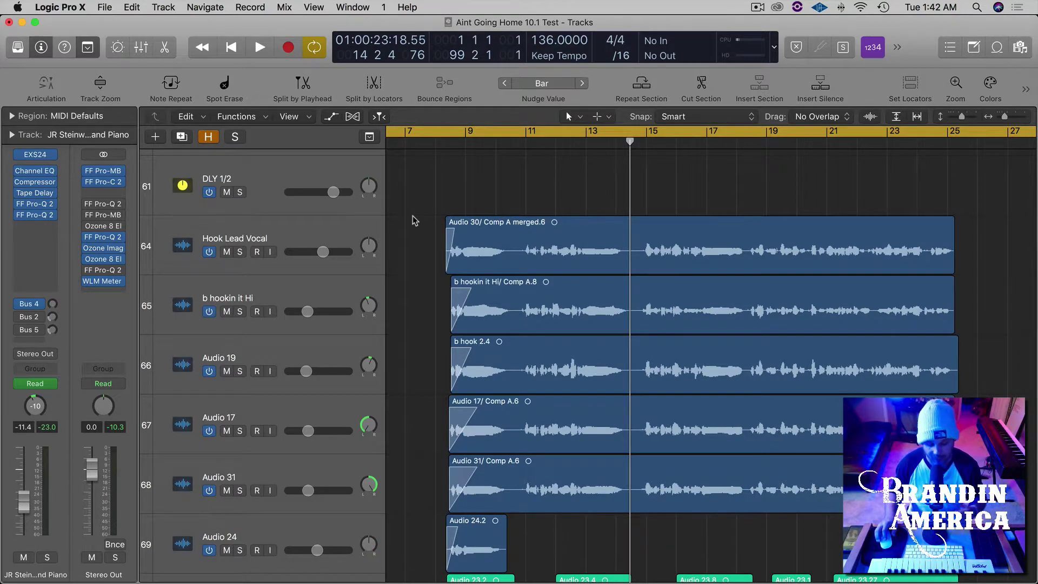
{"action": "key", "text": "z"}
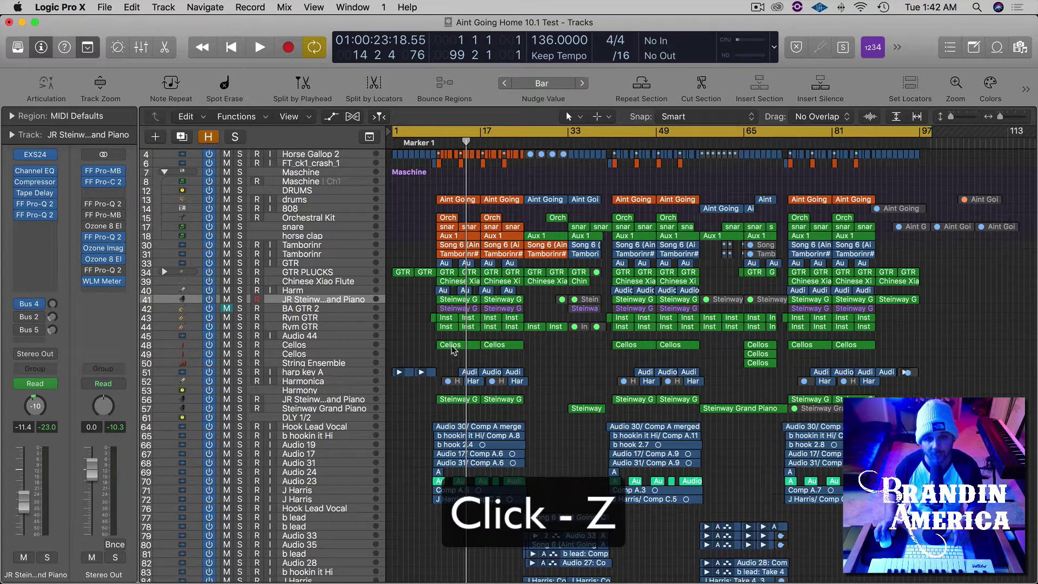
{"action": "key", "text": "z"}
{"action": "left_click", "coordinate": [609, 246]}
{"action": "key", "text": "z"}
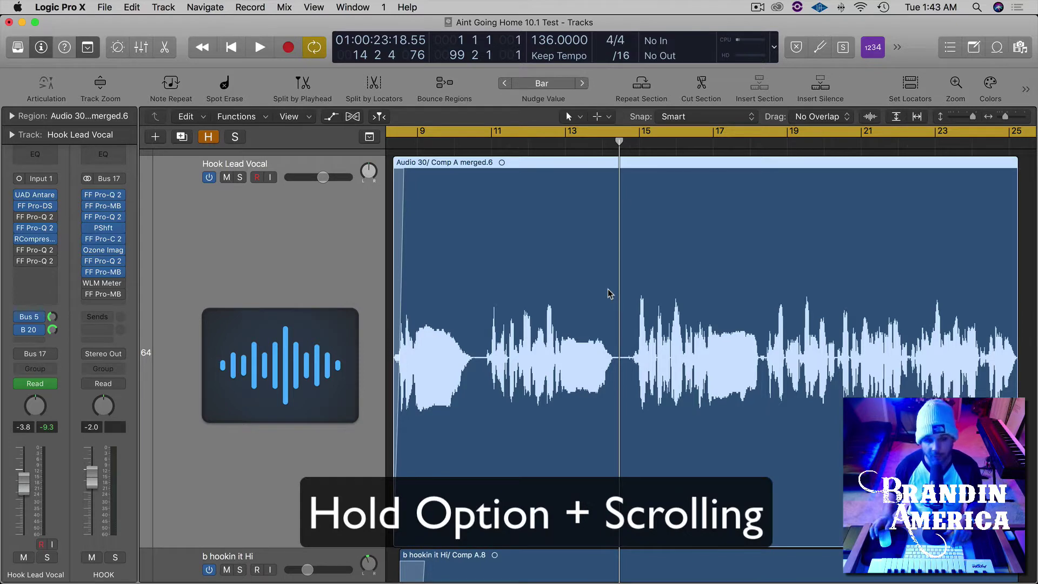
{"action": "scroll", "coordinate": [619, 288], "scroll_direction": "up", "scroll_amount": 10, "text": "alt"}
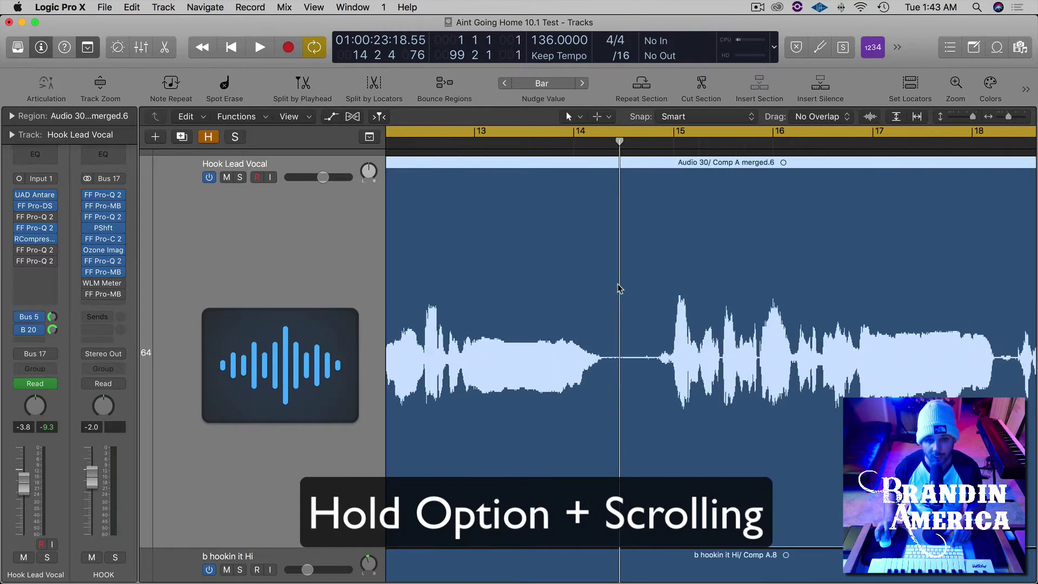
{"action": "scroll", "coordinate": [619, 288], "scroll_direction": "down", "scroll_amount": 10, "text": "alt"}
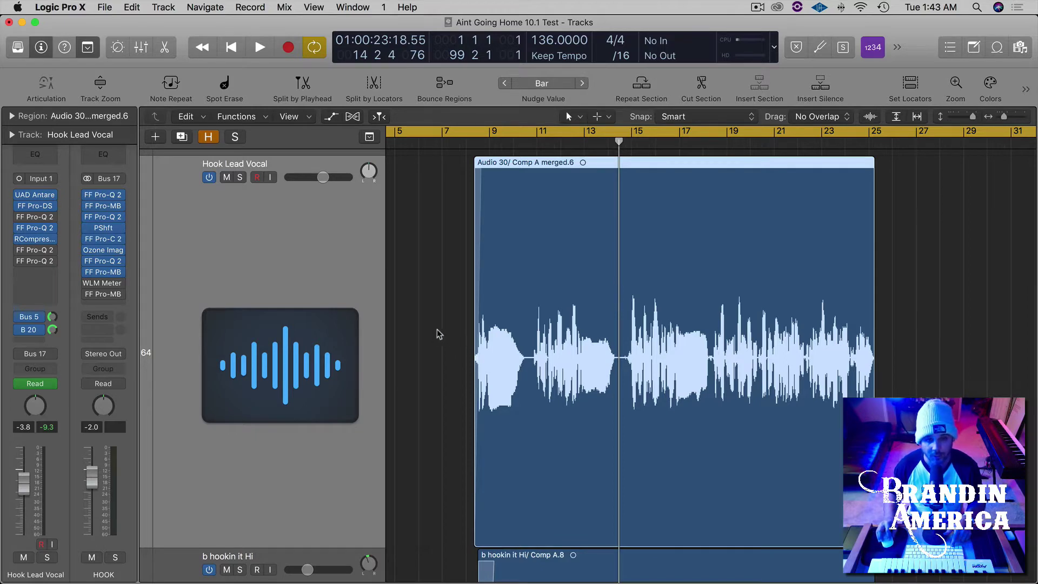
{"action": "left_click", "coordinate": [438, 364]}
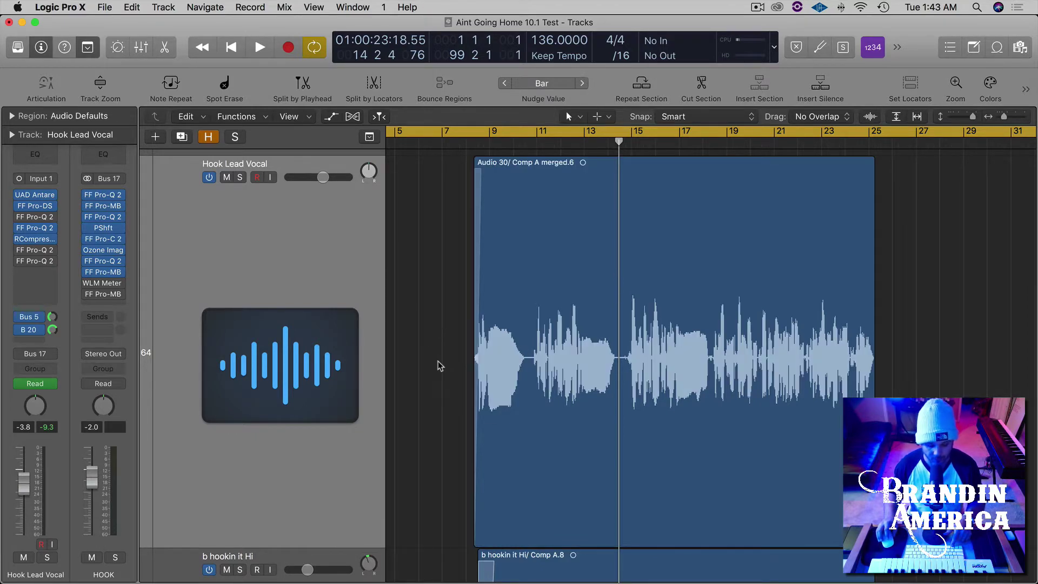
{"action": "key", "text": "z"}
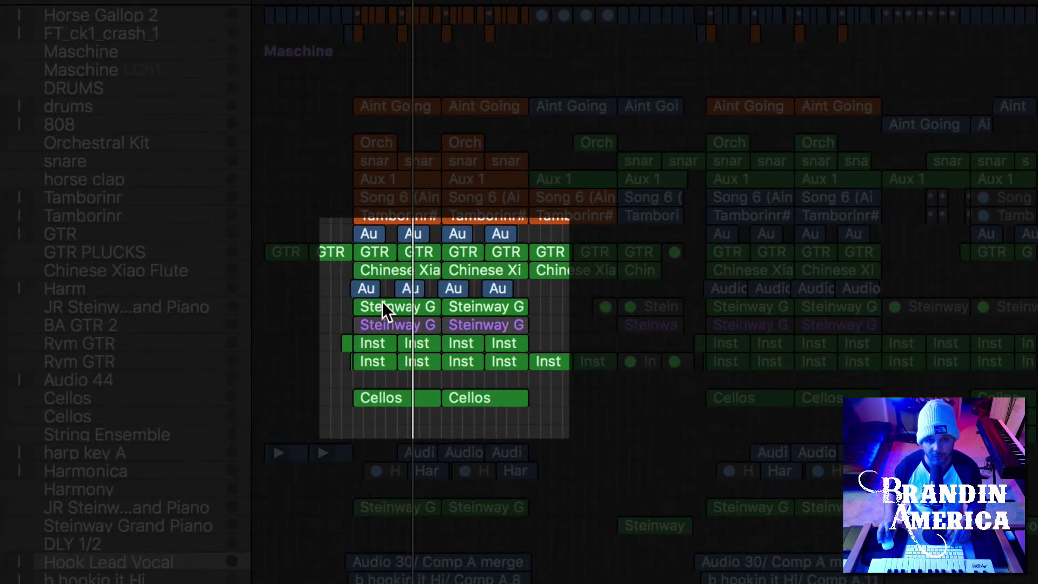
Step: Zoom the arrangement to the first Steinway Grand Piano region and open its notes in the Piano Roll
{"action": "left_click", "coordinate": [382, 301]}
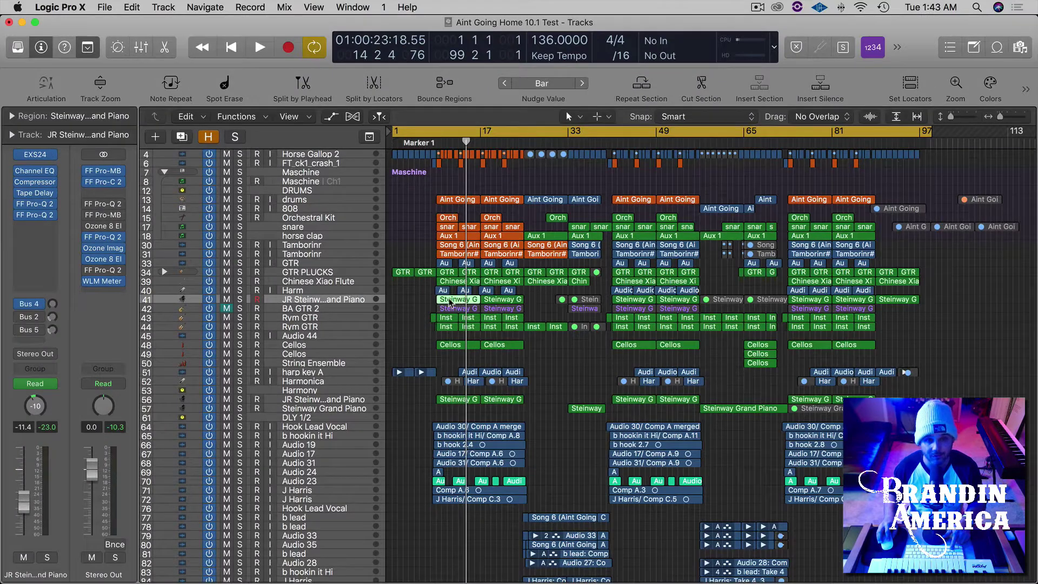
{"action": "key", "text": "z"}
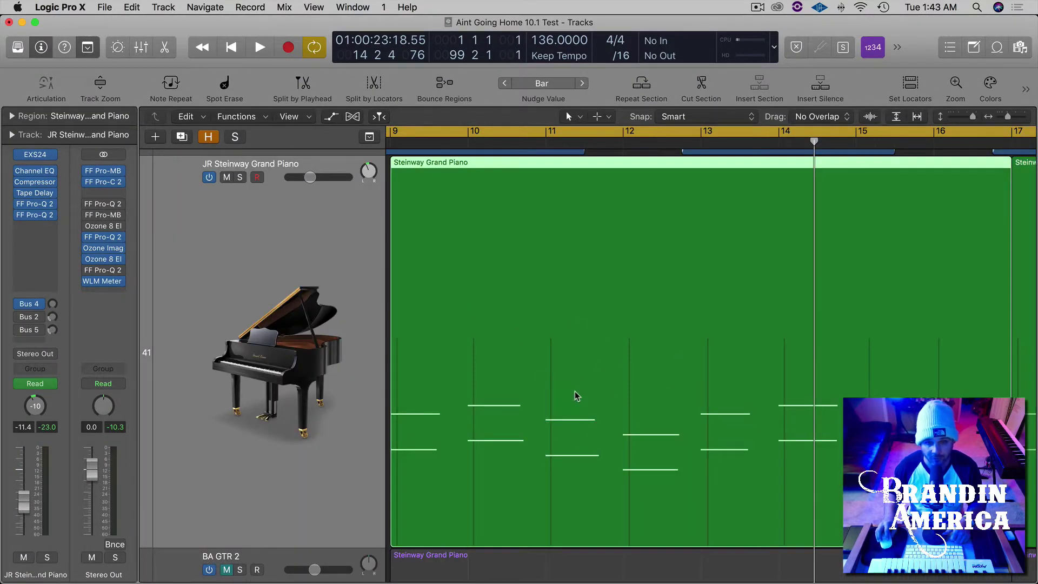
{"action": "double_click", "coordinate": [572, 373]}
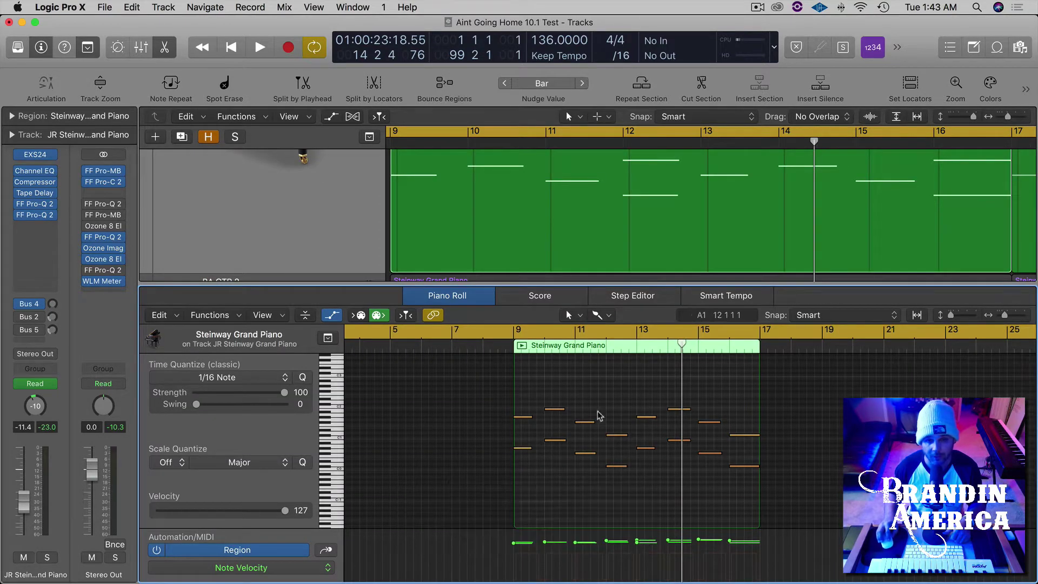
Step: Zoom in on the piano notes, then fit the note editor to bars 9–17
{"action": "left_click", "coordinate": [533, 431], "text": "ctrl+alt"}
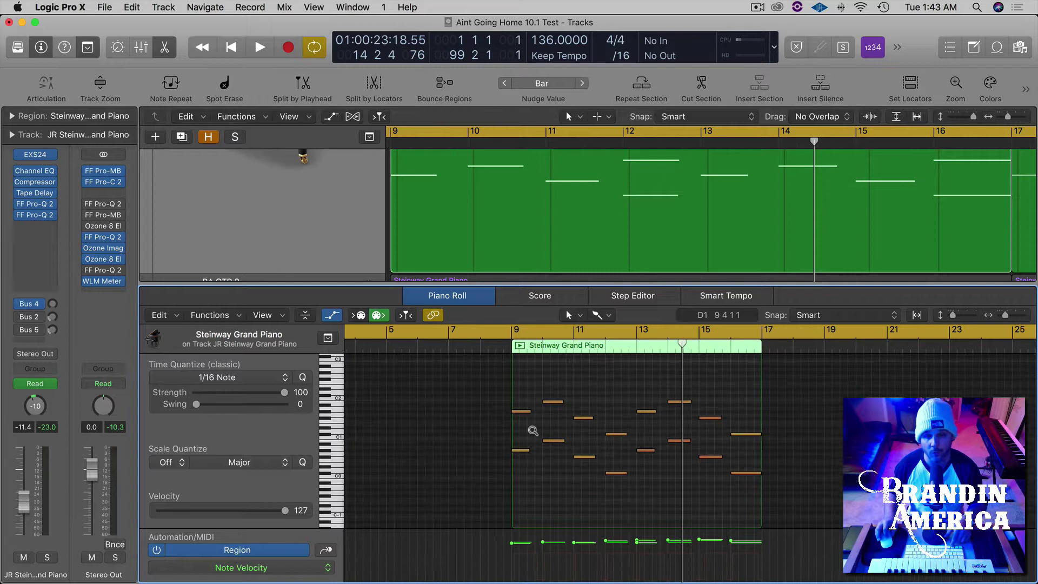
{"action": "scroll", "coordinate": [533, 430], "scroll_direction": "up", "scroll_amount": 3}
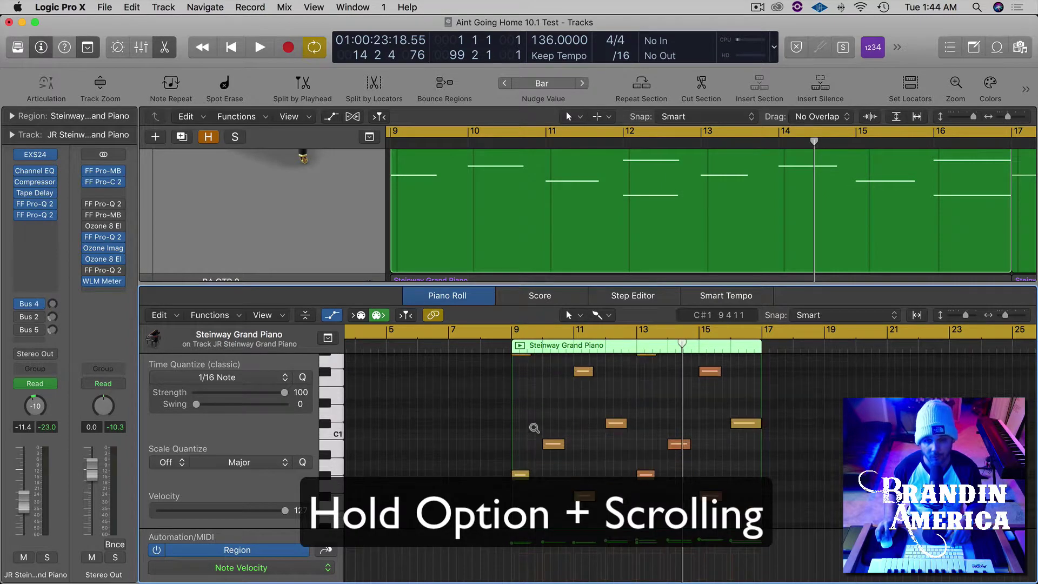
{"action": "scroll", "coordinate": [534, 428], "scroll_direction": "down", "scroll_amount": 4}
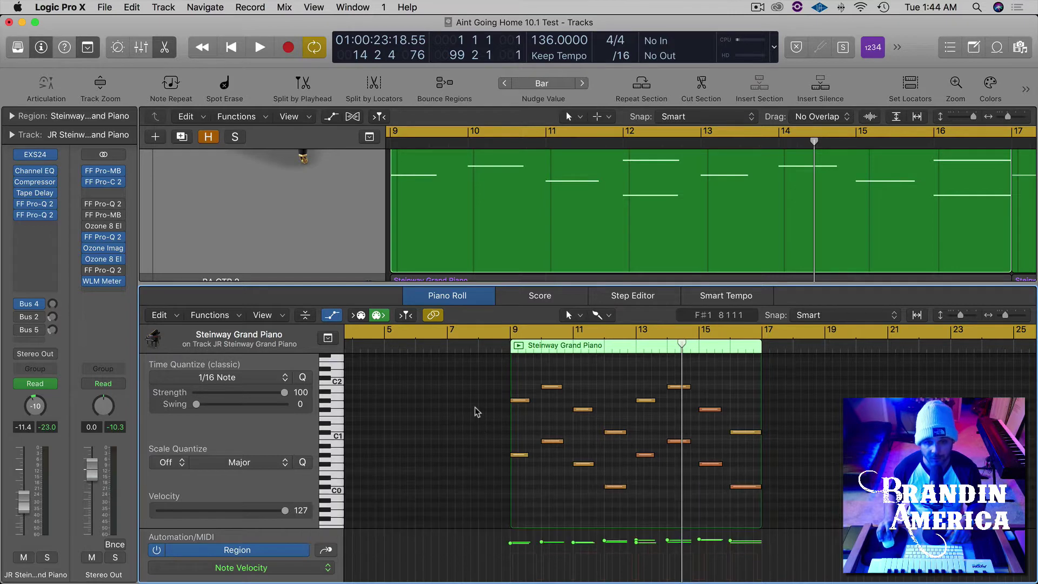
{"action": "left_click", "coordinate": [475, 461]}
{"action": "key", "text": "z"}
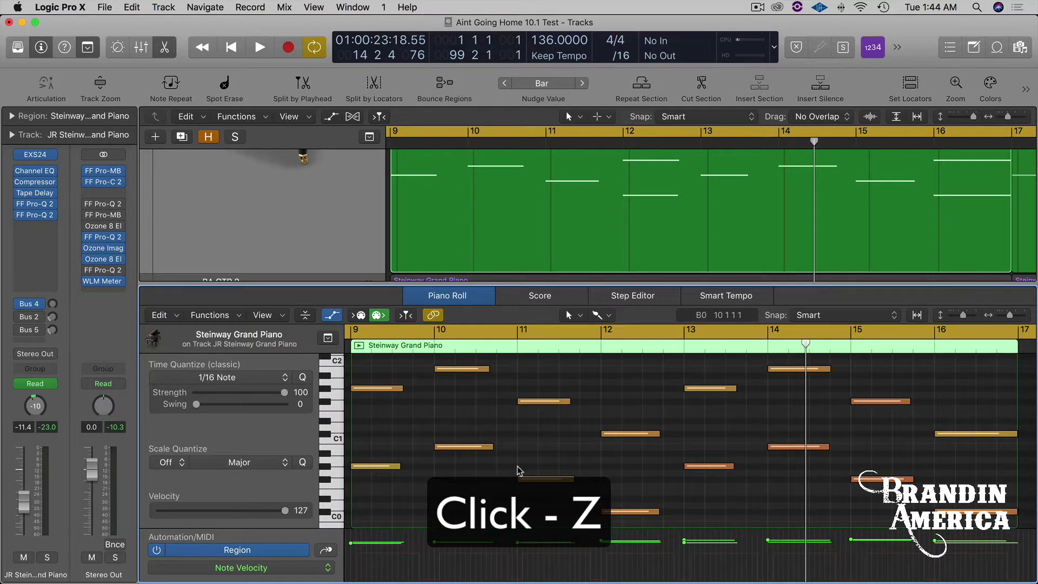
Step: Close the note editor and clear the region selection
{"action": "key", "text": "e"}
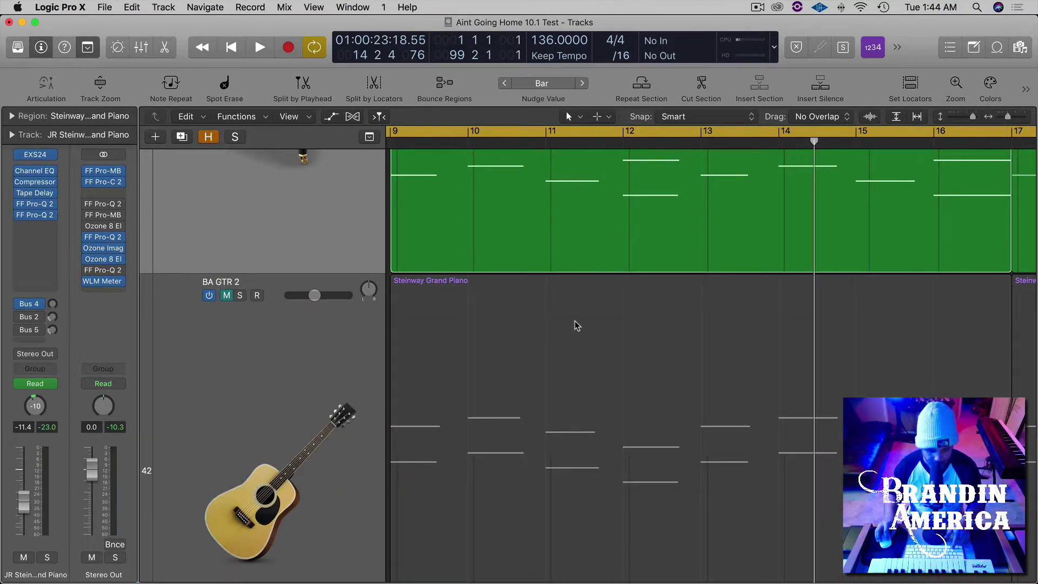
{"action": "scroll", "coordinate": [455, 311], "scroll_direction": "left", "scroll_amount": 3}
{"action": "left_click", "coordinate": [444, 315]}
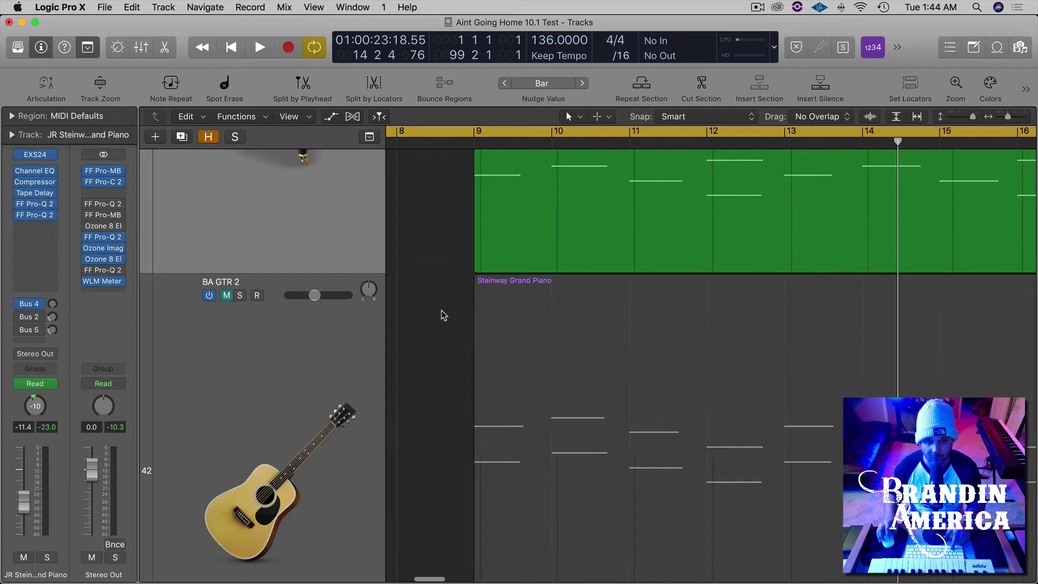
Step: Zoom out to the whole project, make track lanes taller and zoom the timeline in horizontally
{"action": "key", "text": "z"}
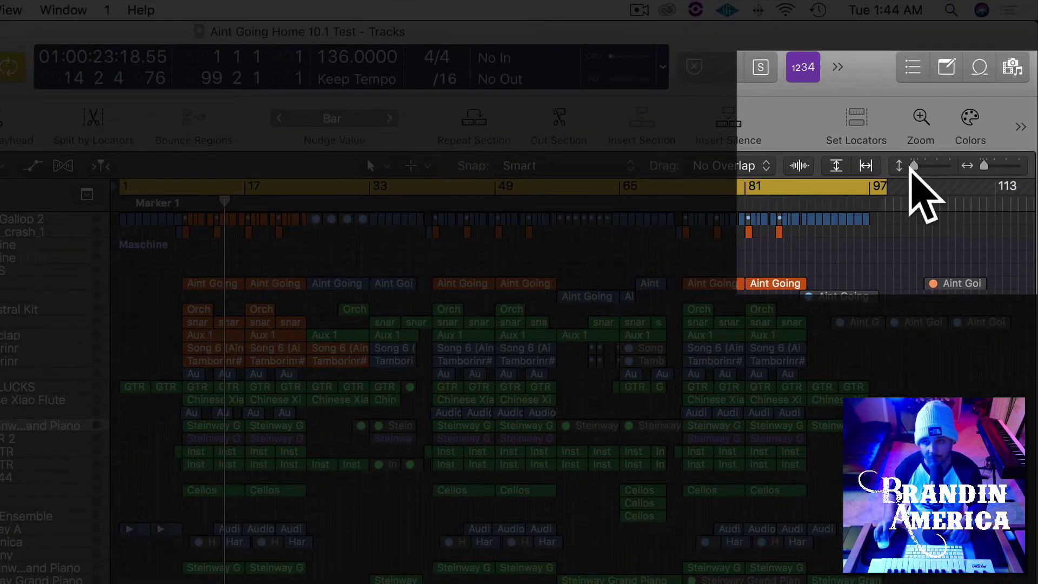
{"action": "left_click_drag", "start_coordinate": [921, 150], "coordinate": [916, 173]}
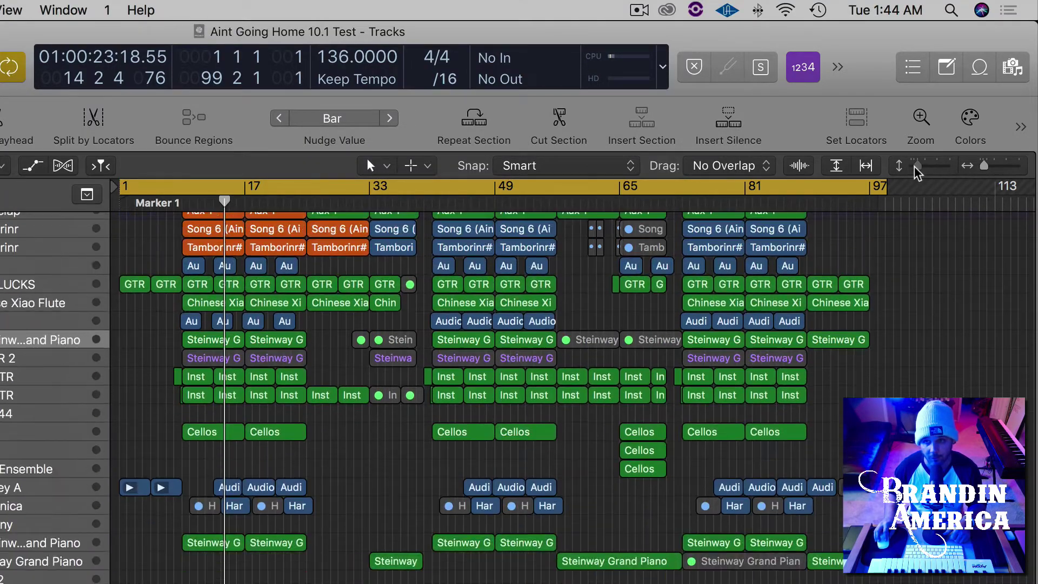
{"action": "mouse_move", "coordinate": [984, 167]}
{"action": "left_mouse_down"}
{"action": "mouse_move", "coordinate": [998, 170]}
{"action": "mouse_move", "coordinate": [987, 167]}
{"action": "left_mouse_up"}
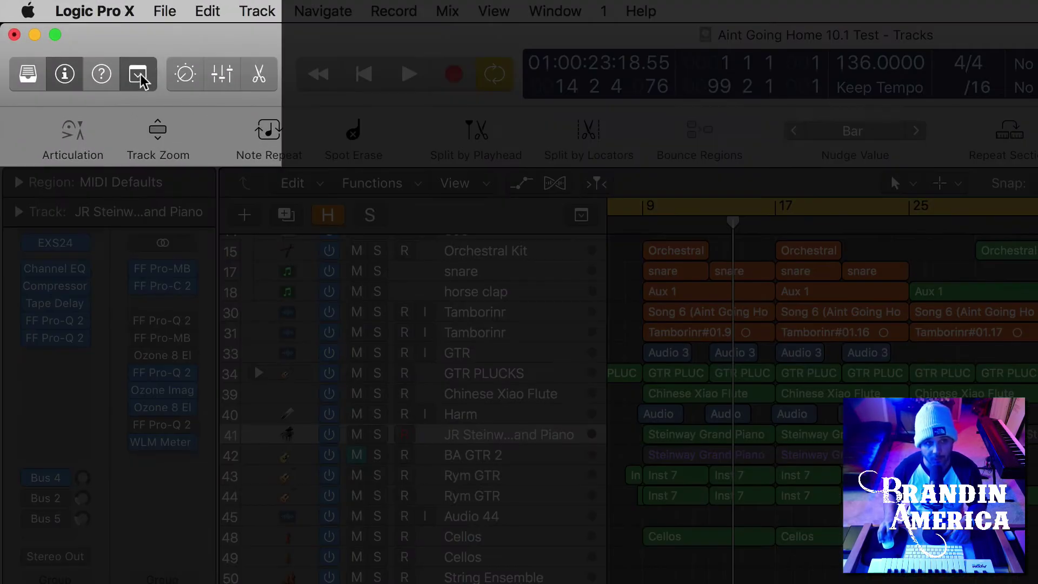
Step: Hide and restore the toolbar, then toggle the toolbar Zoom button in and out twice
{"action": "left_click", "coordinate": [135, 80]}
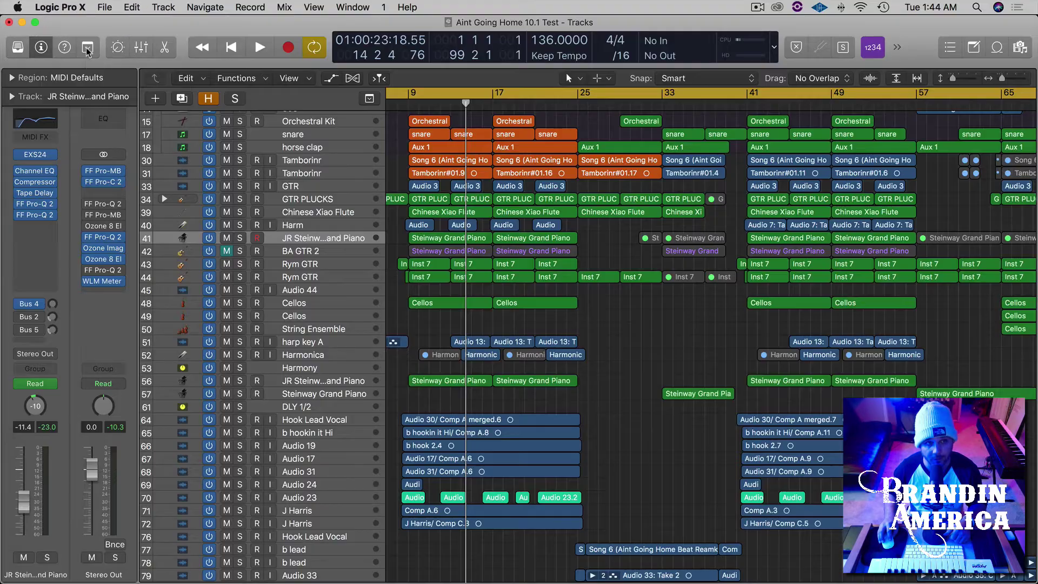
{"action": "left_click", "coordinate": [87, 48]}
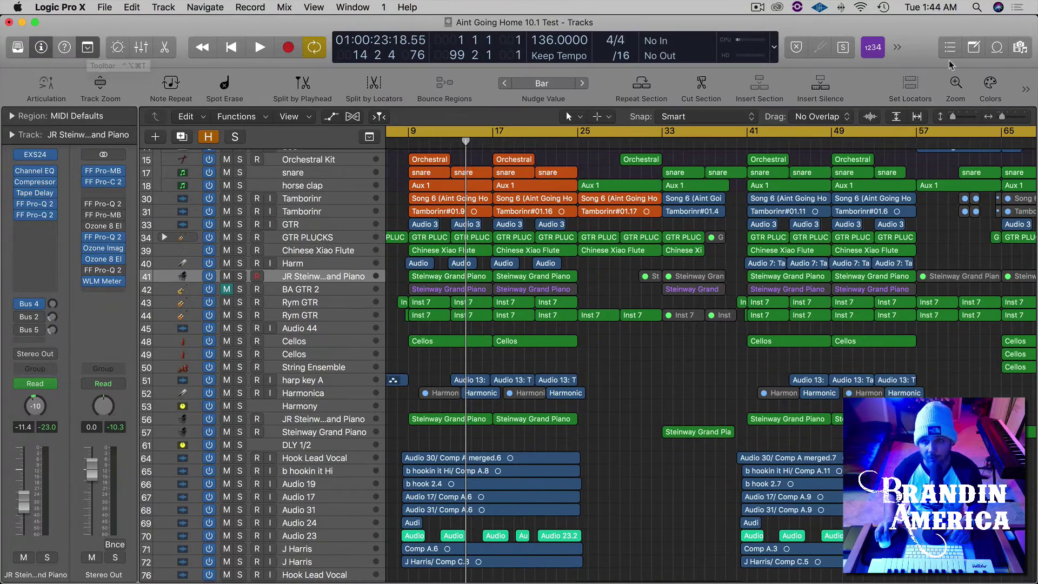
{"action": "left_click", "coordinate": [954, 84]}
{"action": "left_click", "coordinate": [955, 84]}
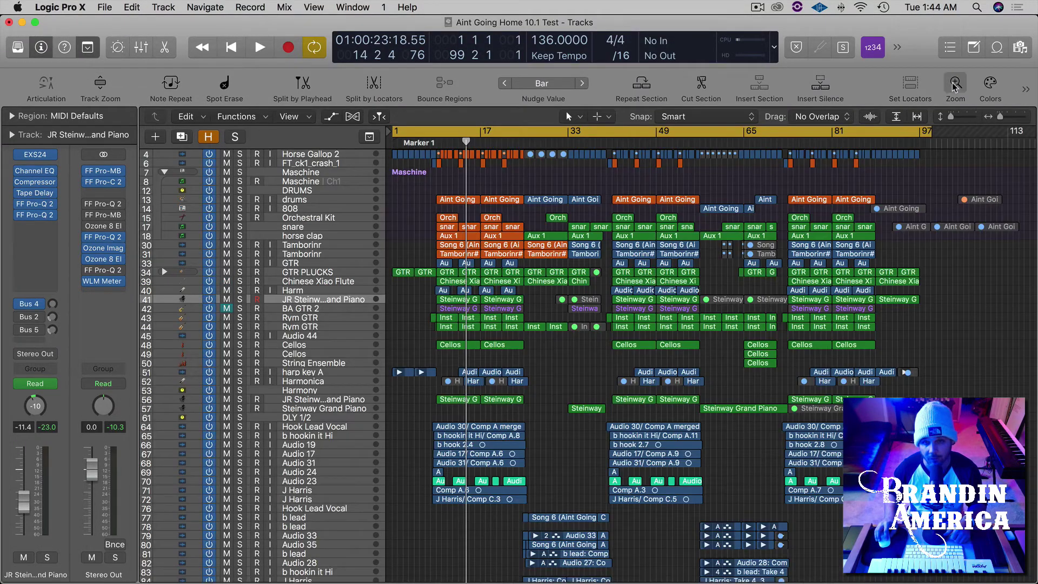
{"action": "left_click", "coordinate": [955, 84]}
{"action": "left_click", "coordinate": [954, 84]}
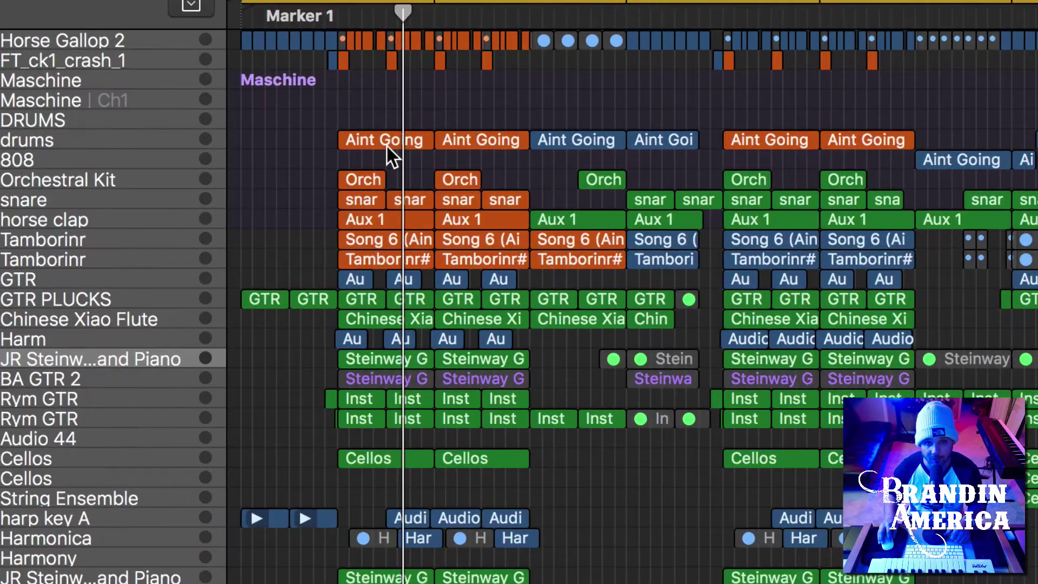
Step: Zoom onto the first drums region 'Aint Going', then zoom back out to the full project
{"action": "left_click", "coordinate": [387, 146]}
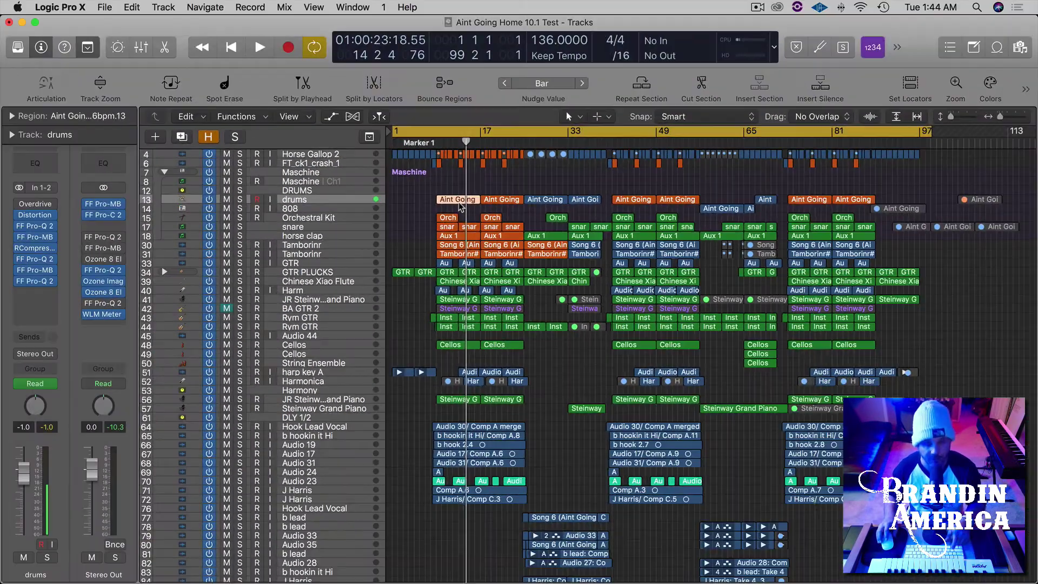
{"action": "key", "text": "z"}
{"action": "key", "text": "z"}
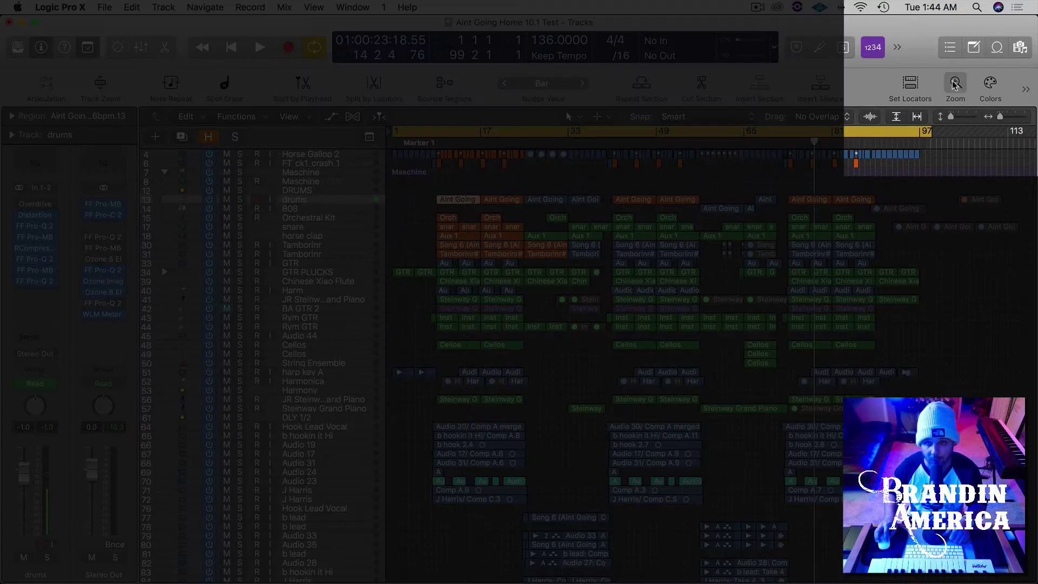
{"action": "left_click", "coordinate": [954, 84]}
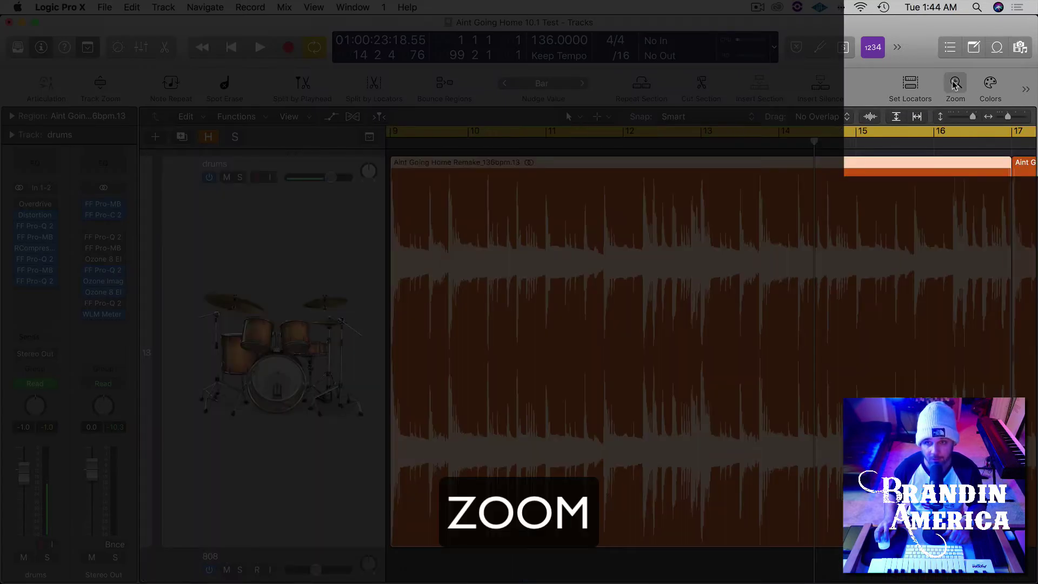
{"action": "left_click", "coordinate": [954, 84]}
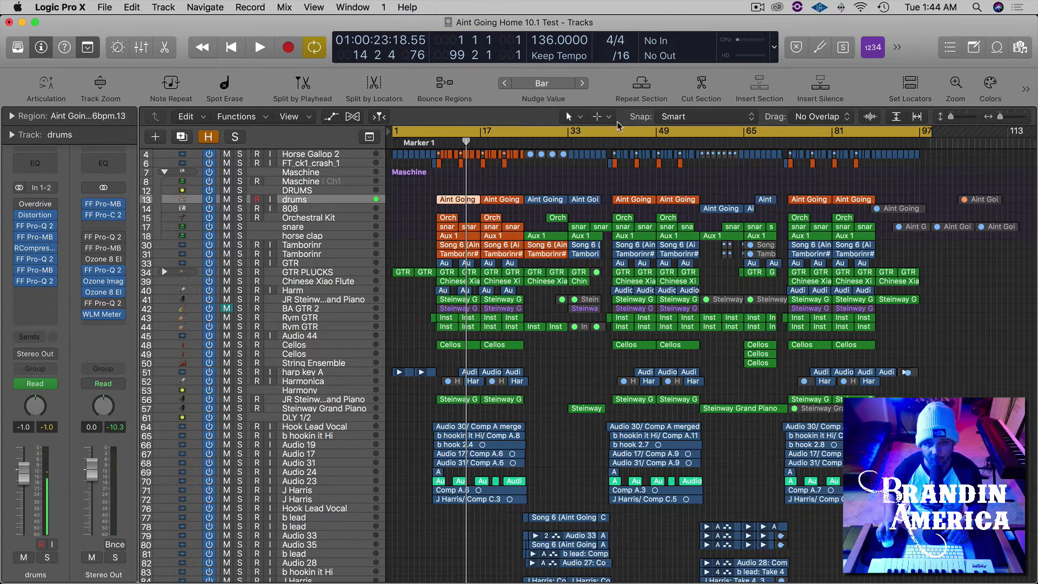
{"action": "left_click", "coordinate": [580, 117]}
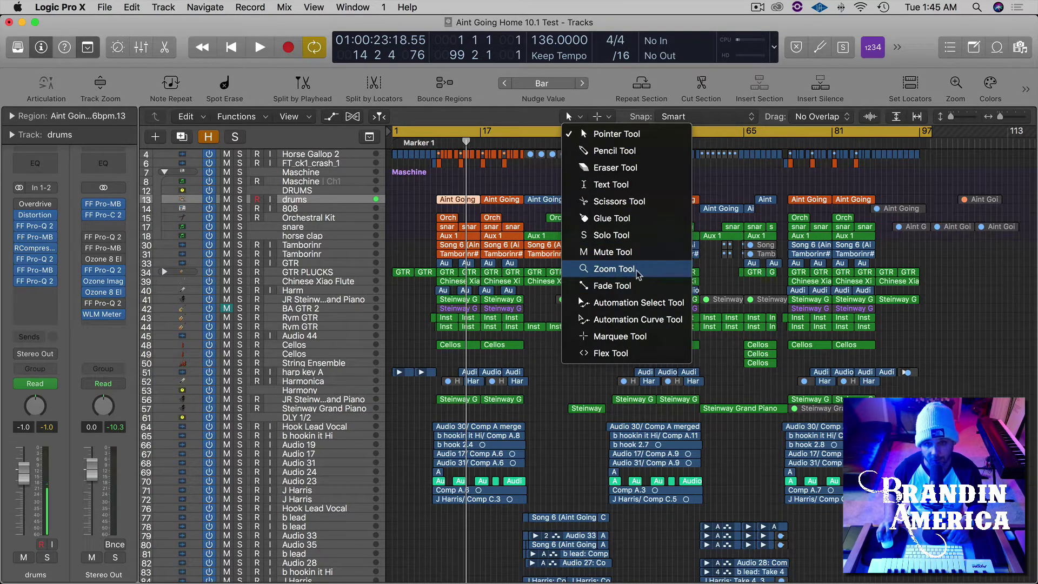
{"action": "key", "text": "Escape"}
{"action": "left_click_drag", "start_coordinate": [430, 182], "coordinate": [528, 262]}
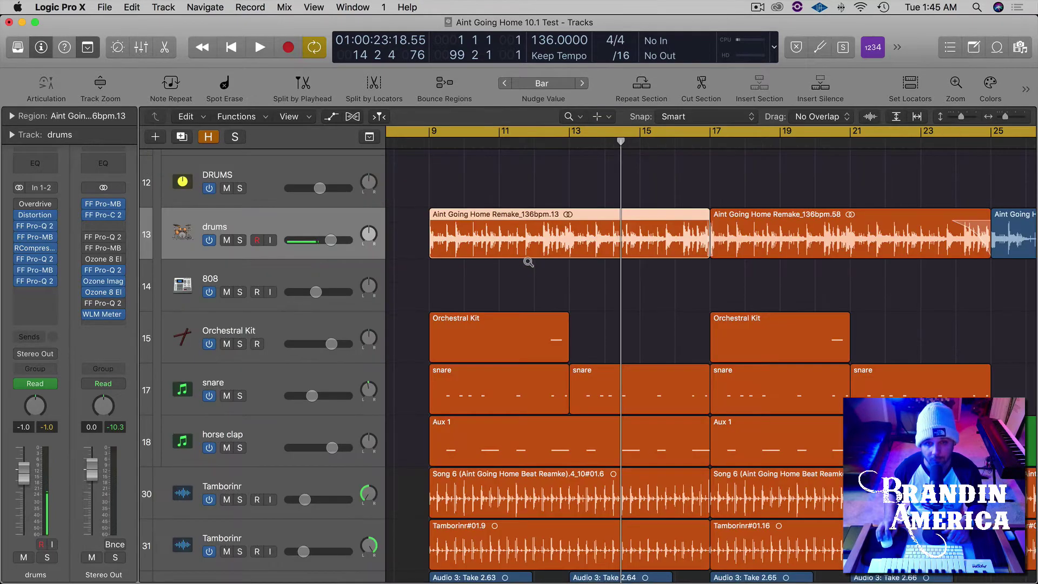
{"action": "left_click", "coordinate": [579, 120]}
{"action": "left_click", "coordinate": [581, 132]}
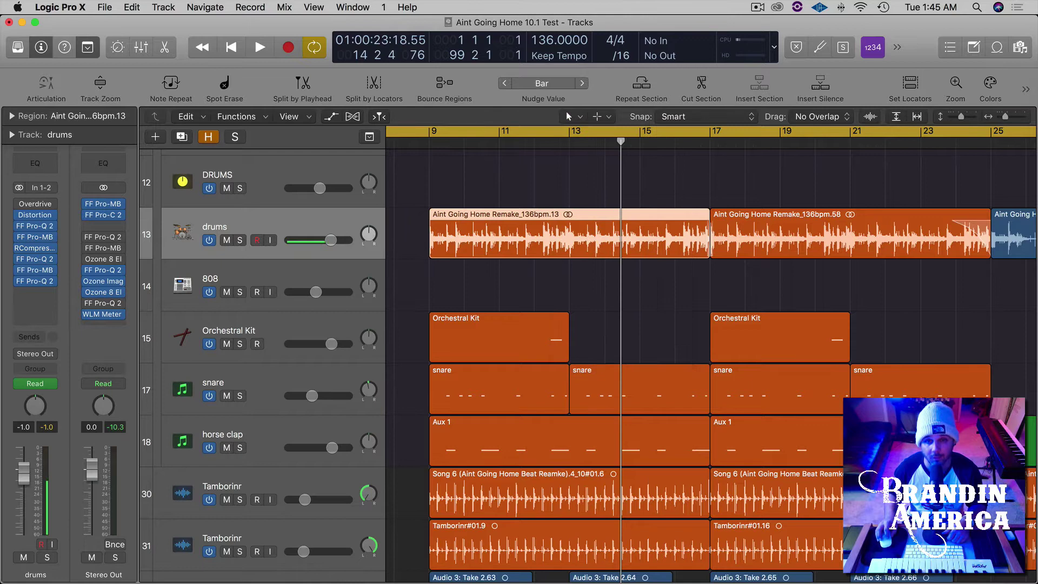
{"action": "left_click", "coordinate": [508, 186]}
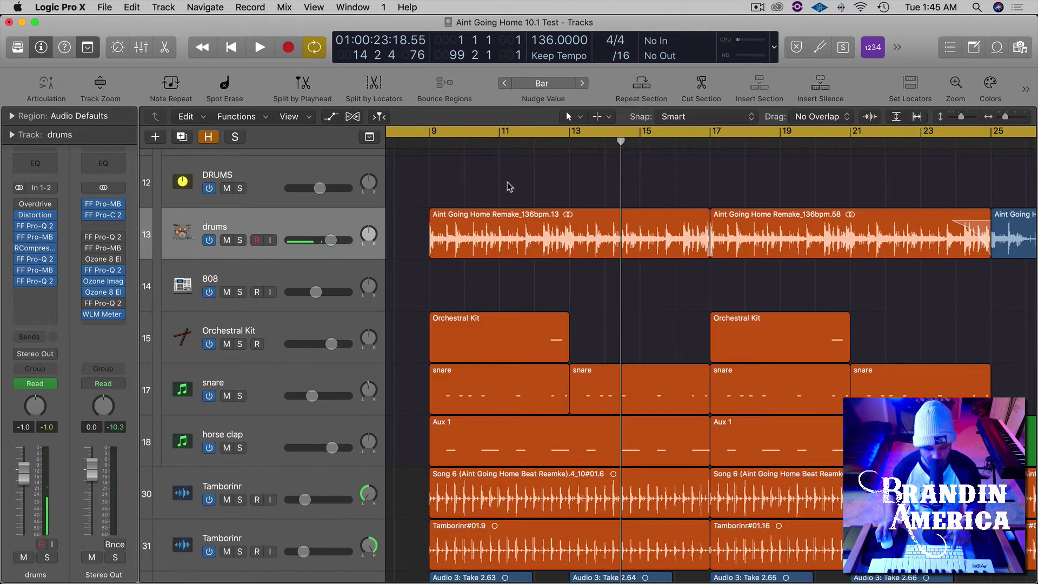
{"action": "key", "text": "z"}
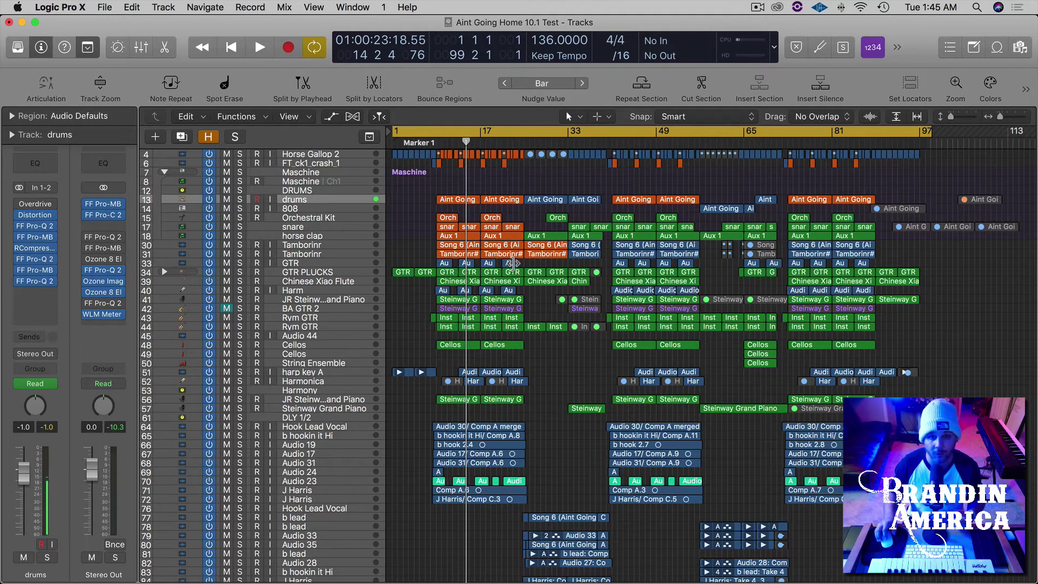